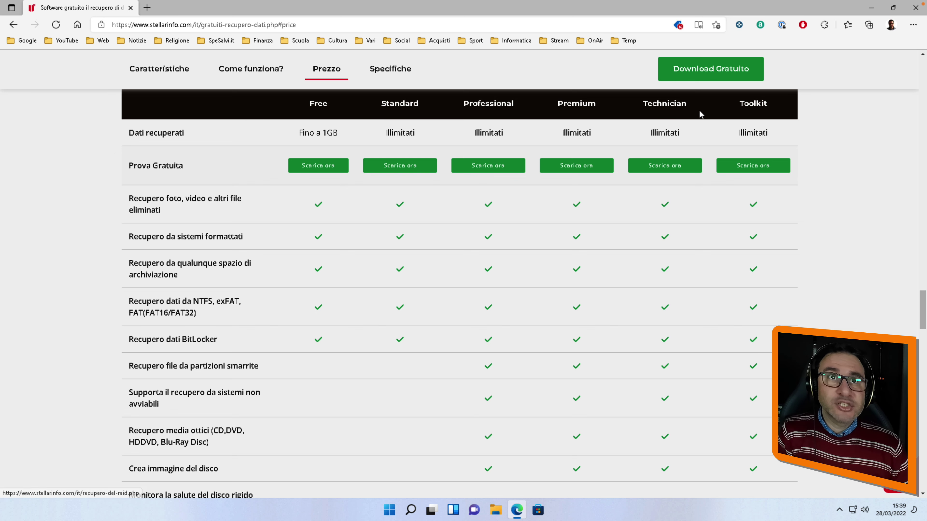
Examine the comparison table of editions, their features and prices, and return to the start of the free data recovery page
scroll(762, 111, "down", 1)
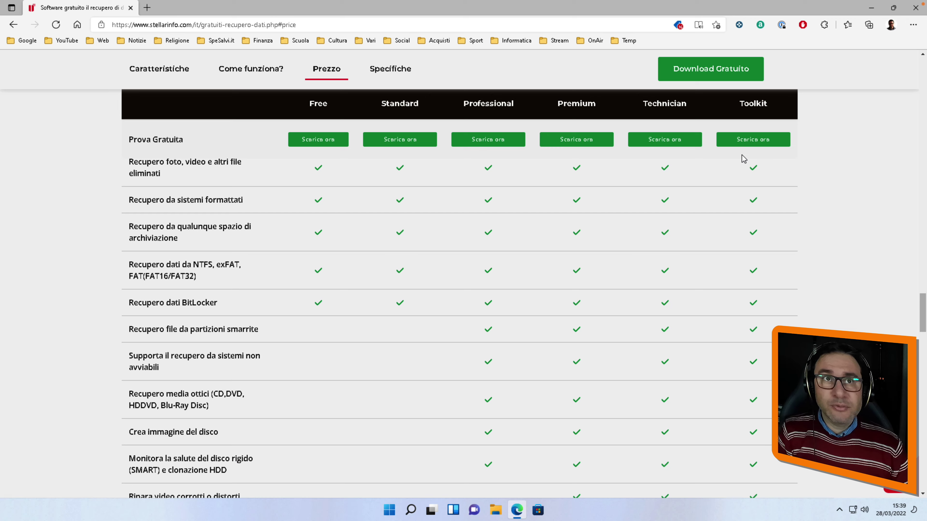
scroll(746, 172, "down", 7)
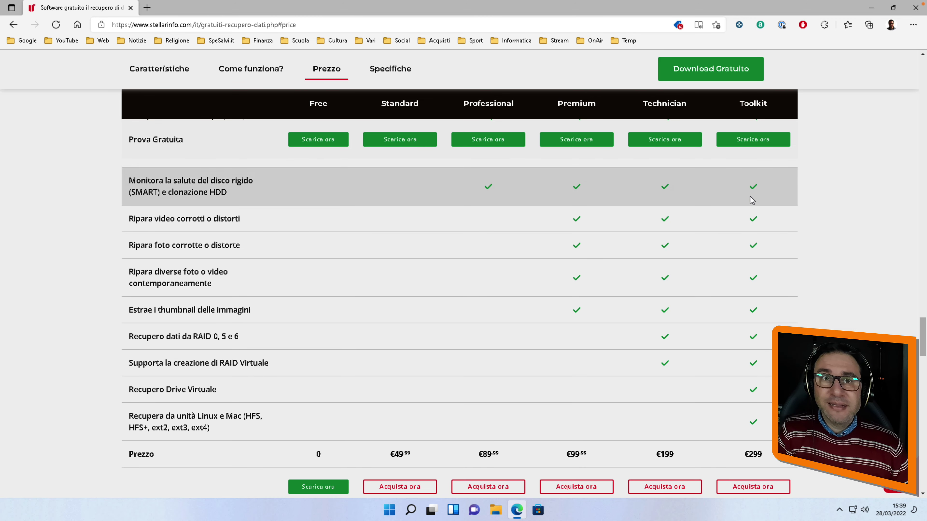
scroll(750, 200, "down", 2)
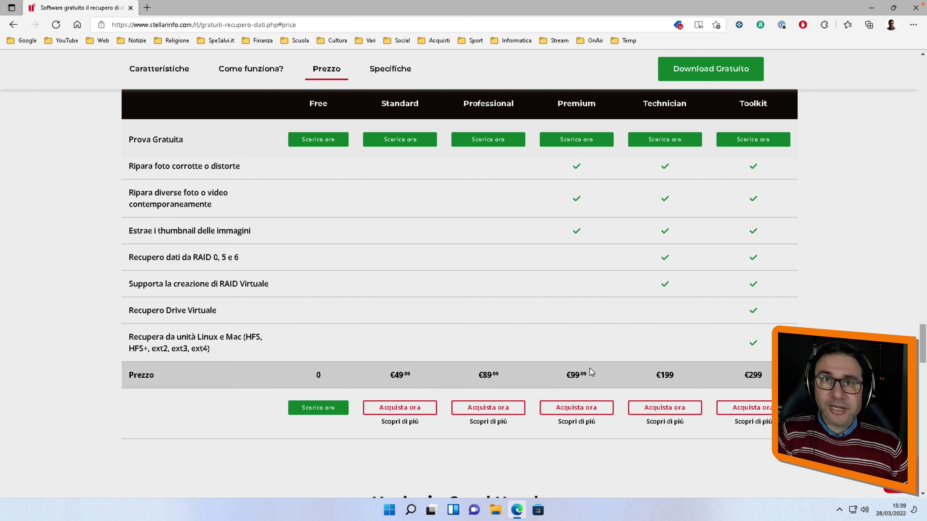
scroll(757, 374, "down", 2)
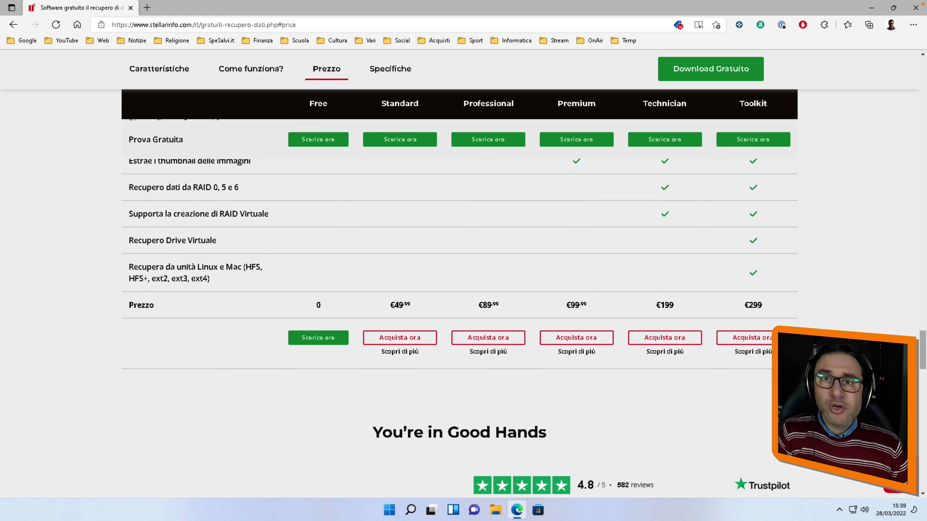
scroll(460, 273, "down", 1)
scroll(481, 359, "up", 2)
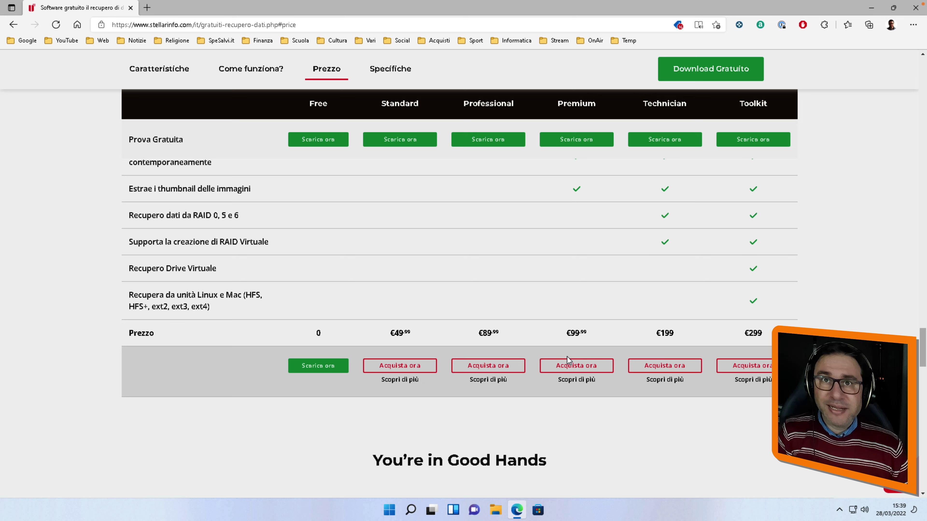
scroll(481, 359, "up", 15)
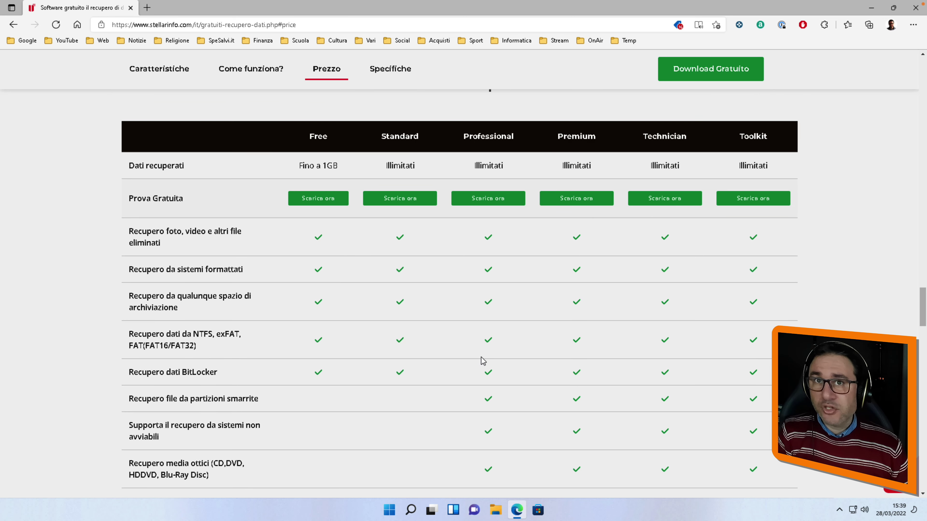
scroll(482, 356, "up", 15)
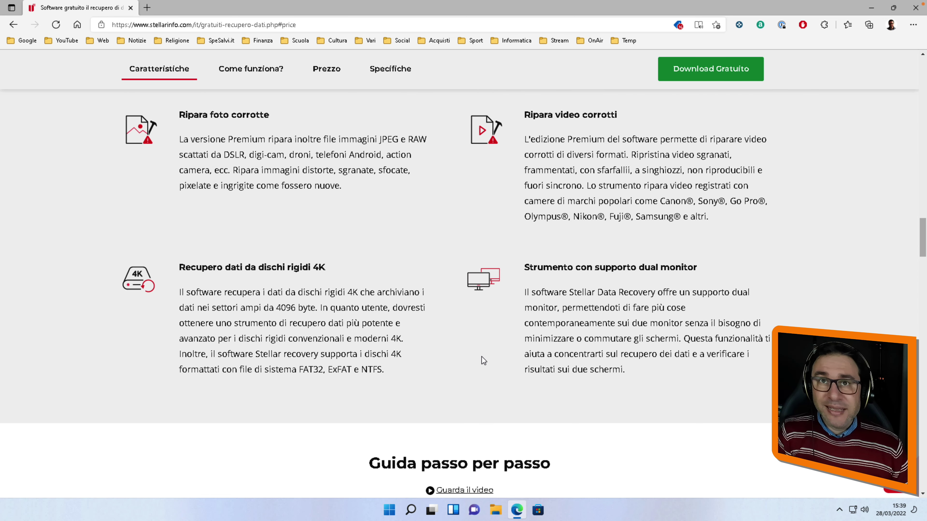
scroll(482, 356, "up", 15)
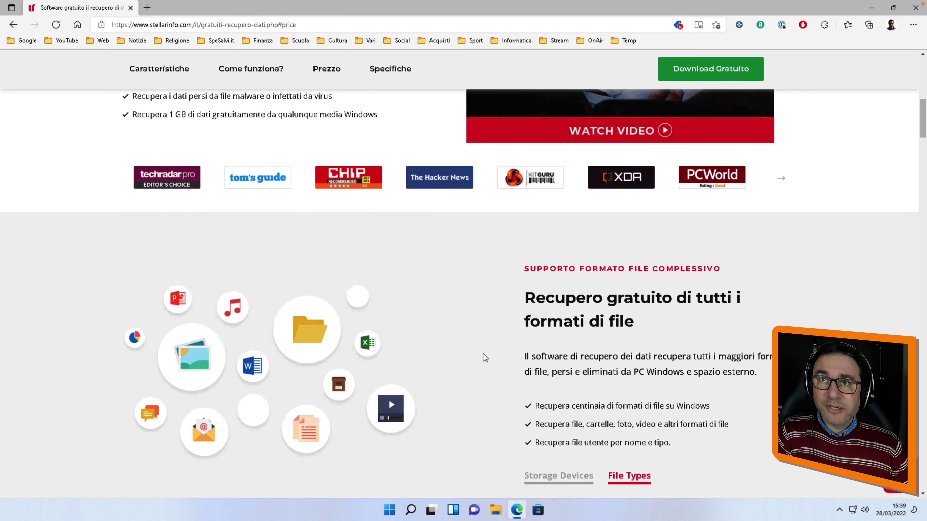
scroll(484, 353, "up", 5)
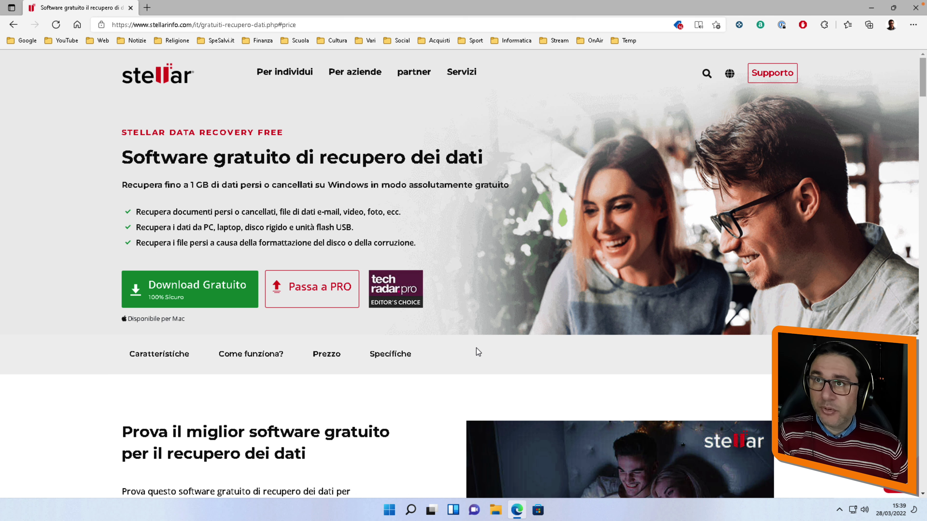
Download the free Stellar Data Recovery installer for Windows and choose to open it directly
left_click(188, 295)
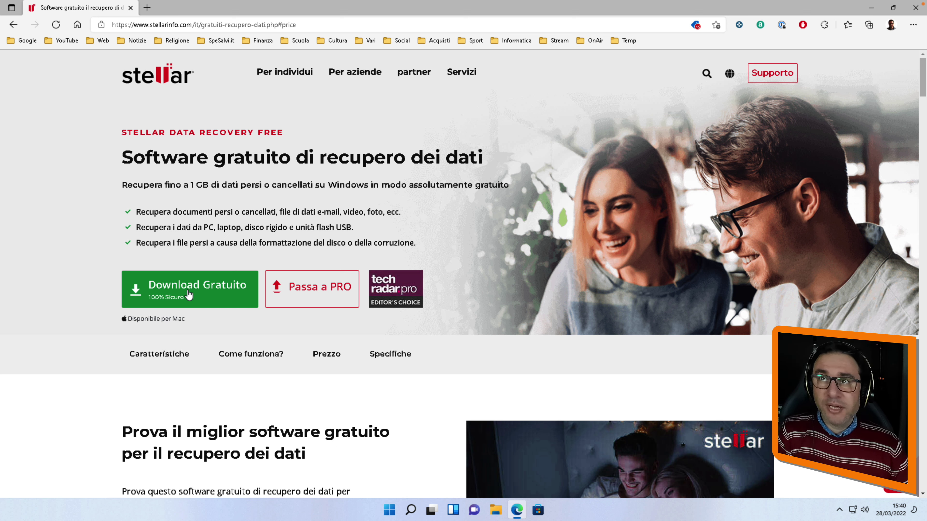
left_click(185, 291)
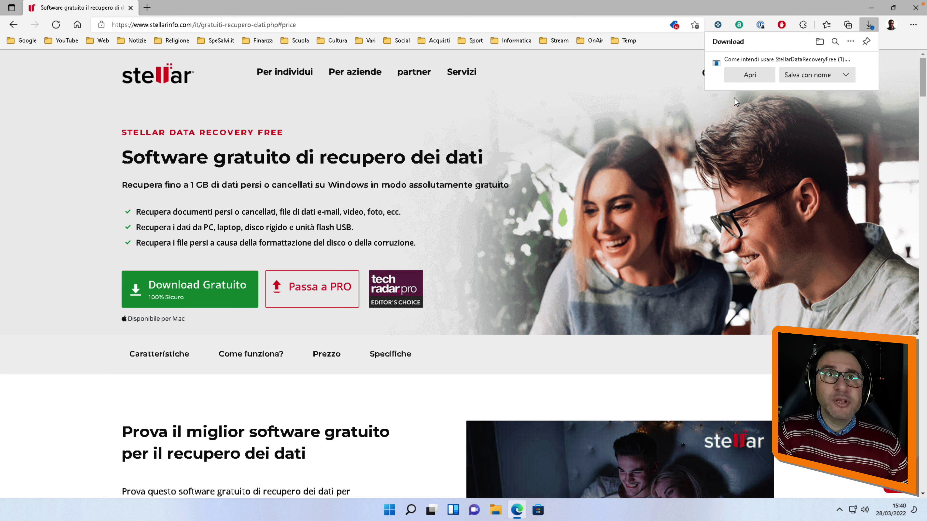
left_click(749, 74)
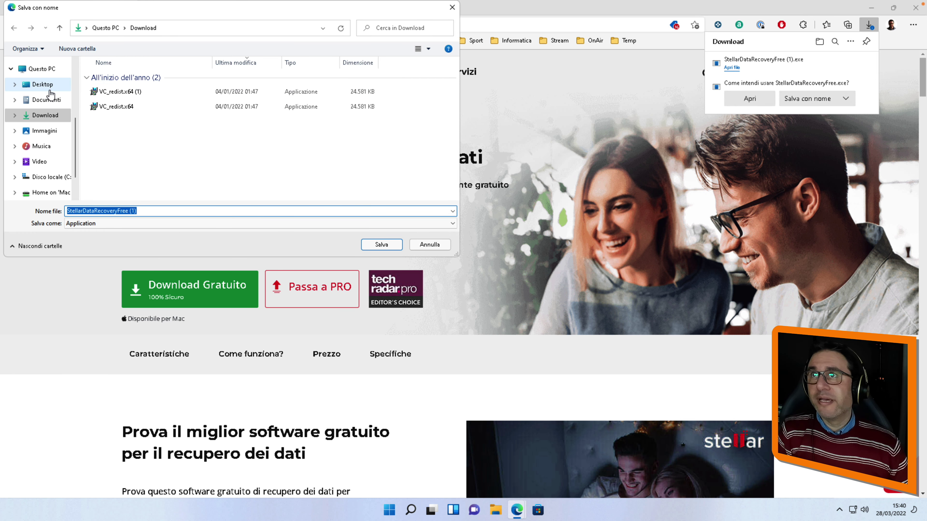
left_click(43, 85)
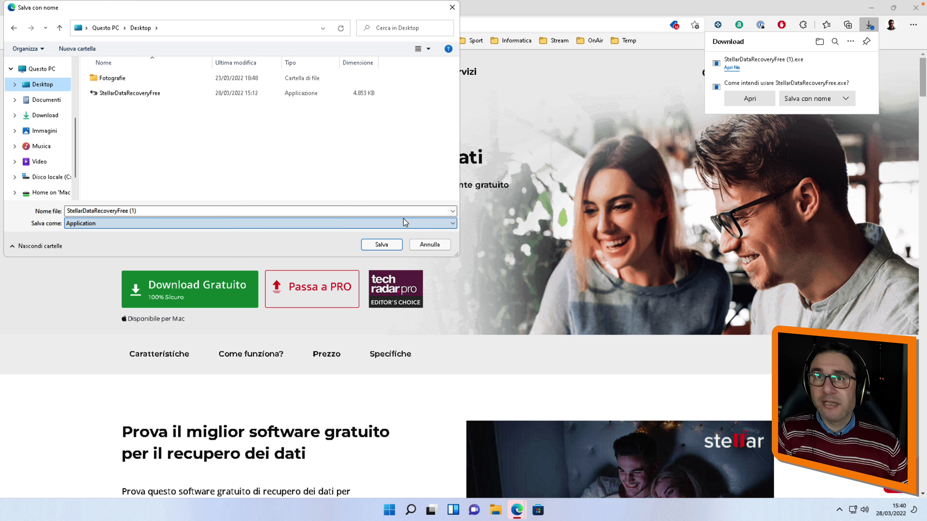
left_click(430, 245)
left_click(749, 99)
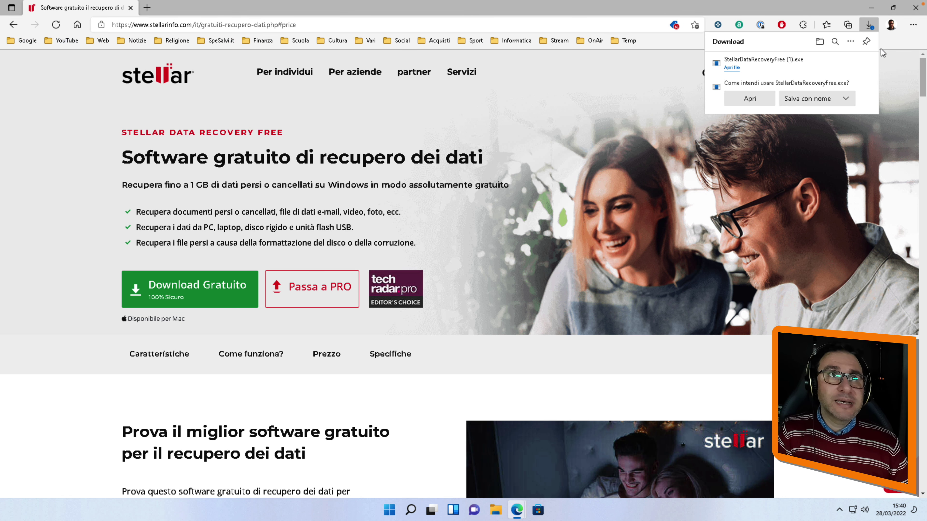
Minimize the browser, run StellarDataRecoveryFree (1).exe and allow it to make changes to the device
left_click(871, 8)
left_click_drag(456, 176, 232, 161)
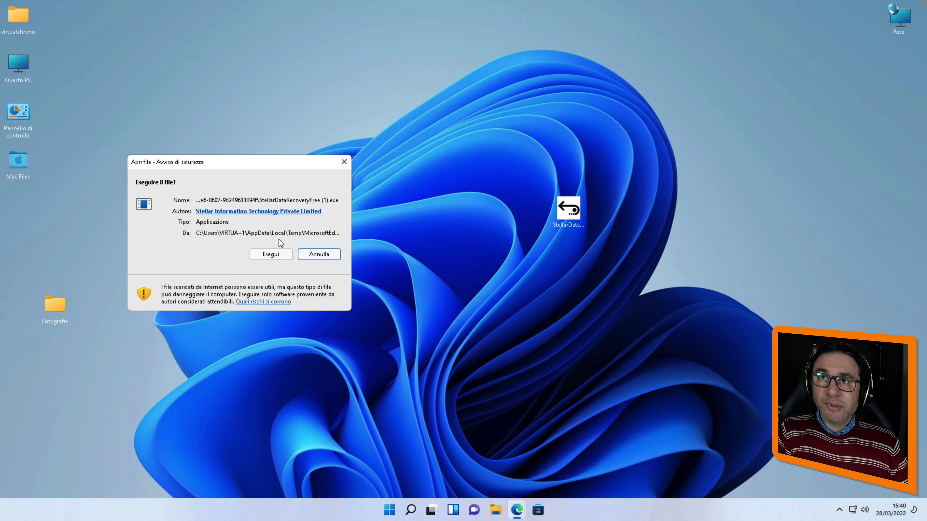
left_click(271, 254)
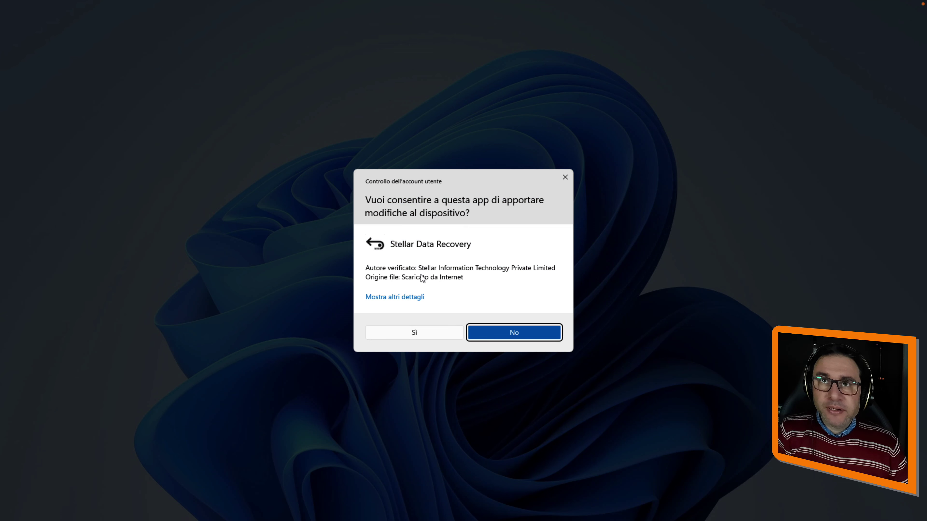
left_click(417, 334)
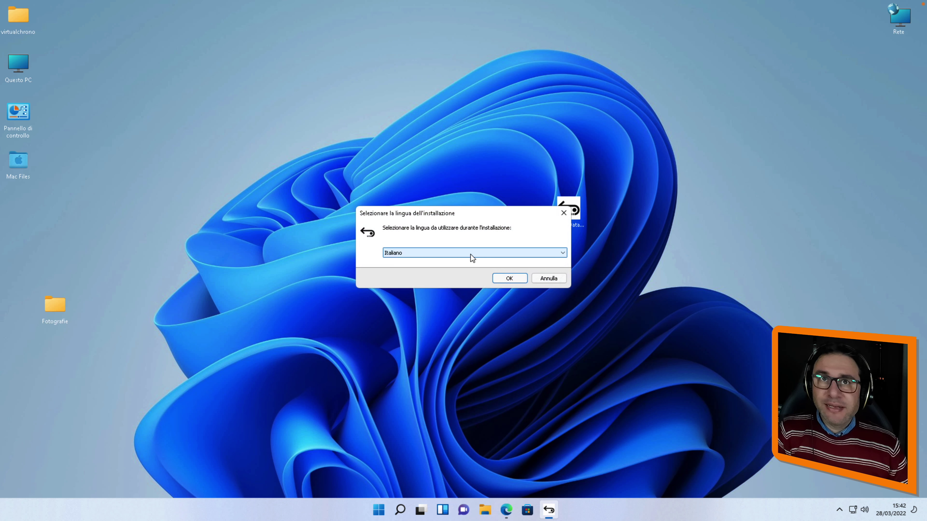
Confirm Italiano as the language for the installation
left_click(471, 254)
left_click(464, 242)
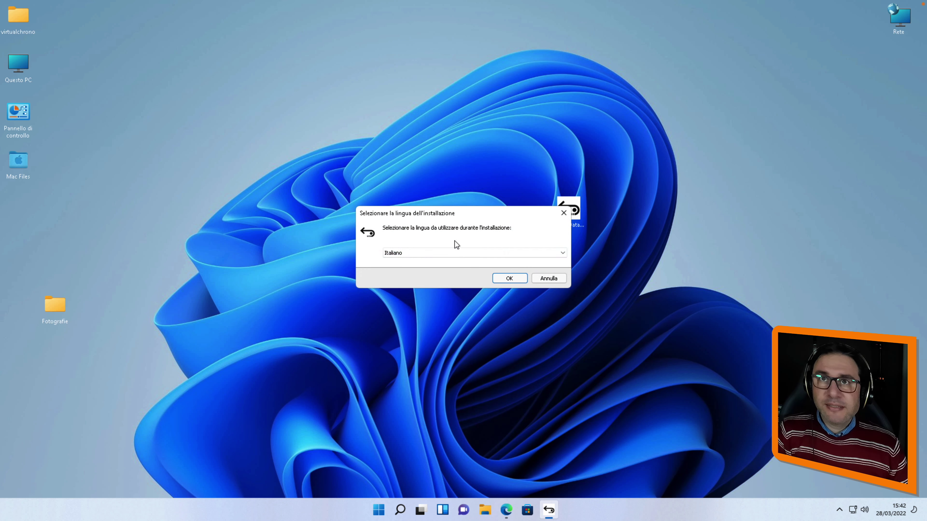
left_click(510, 279)
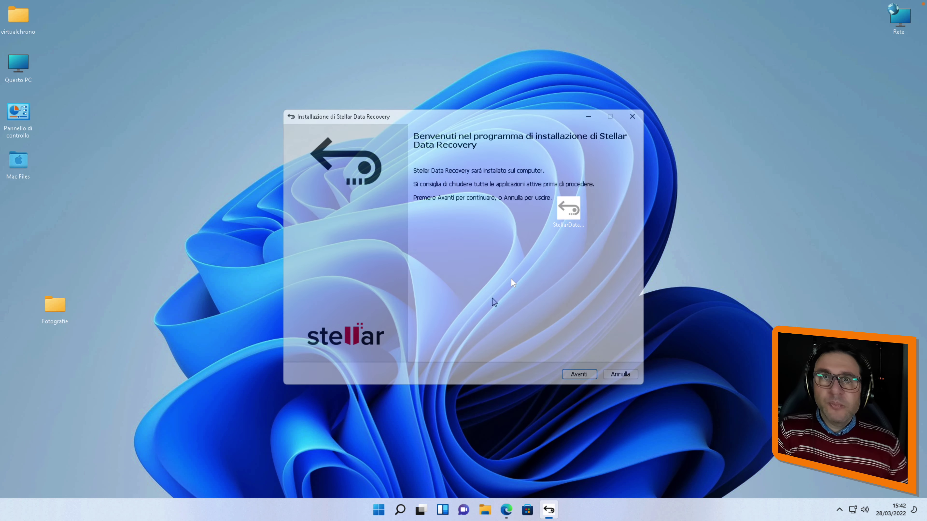
Install Stellar Data Recovery in its default folder, accepting the licence agreement, and launch the program with permission to change the device
left_click(575, 374)
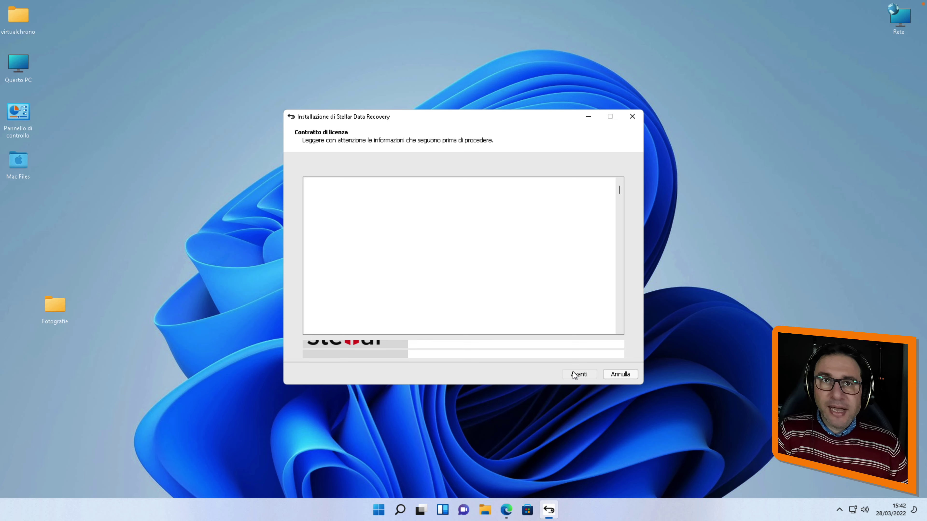
left_click(590, 375)
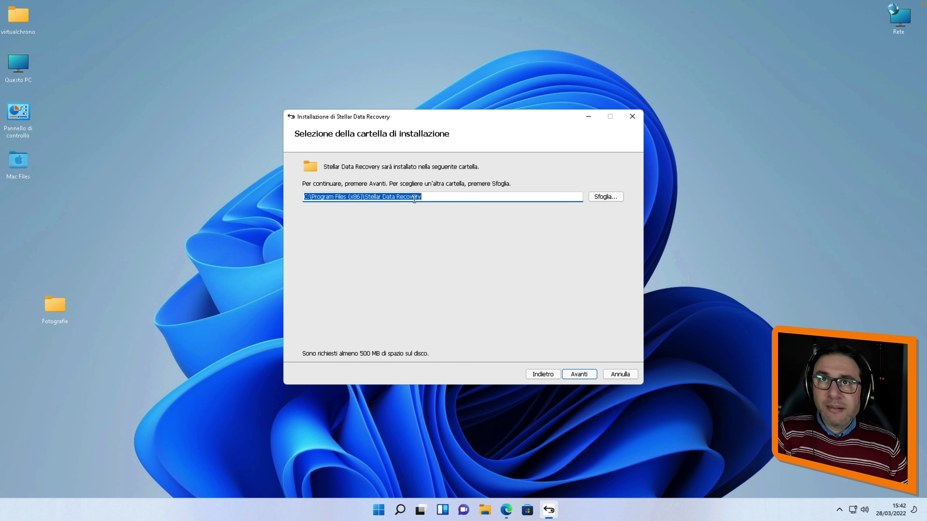
left_click(579, 373)
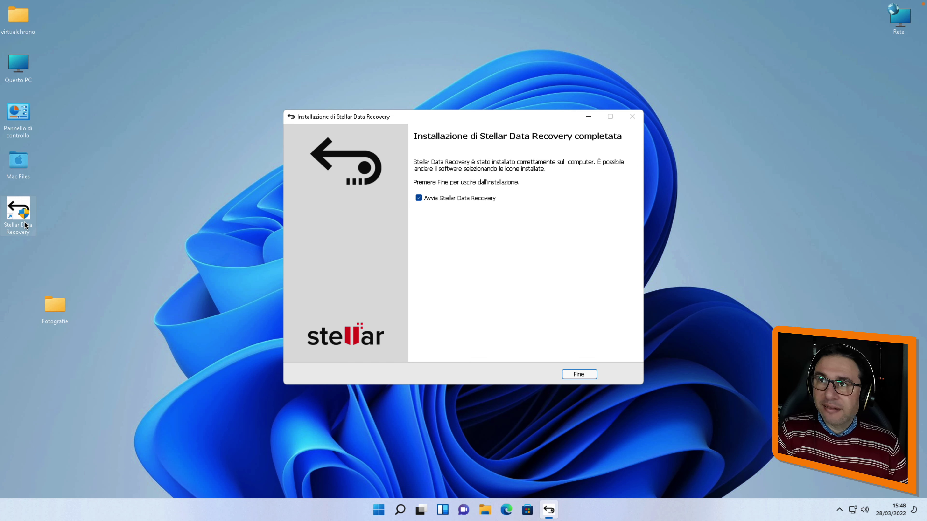
left_click(578, 374)
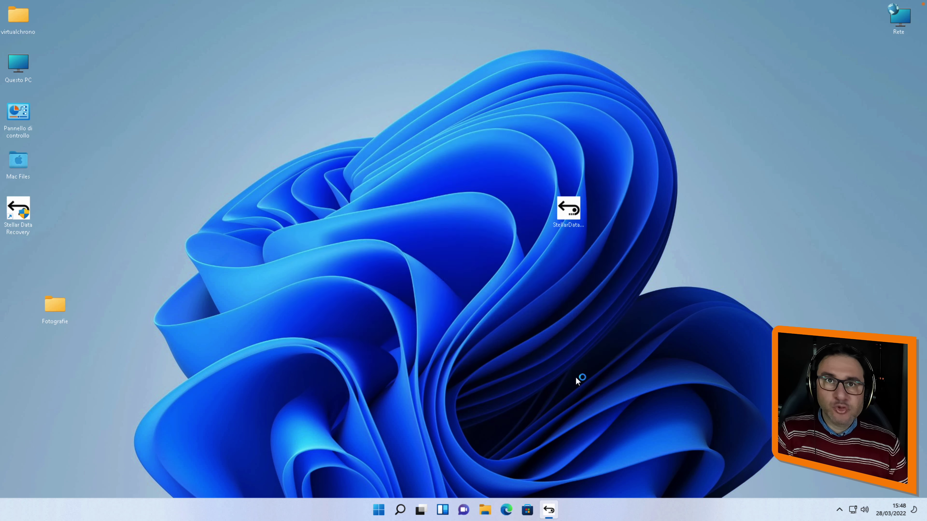
left_click(420, 332)
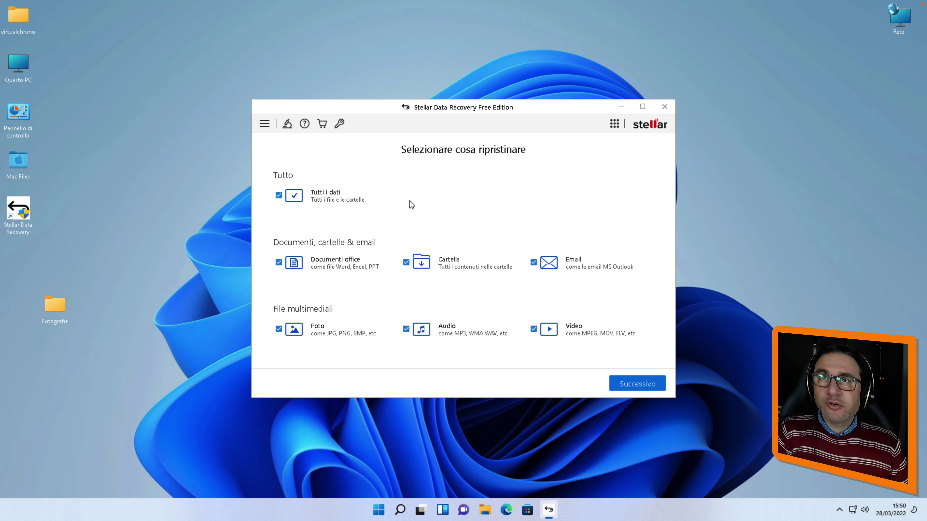
Open the advanced settings and examine the preview options and the file lists for photo, audio, video and document formats
left_click(268, 127)
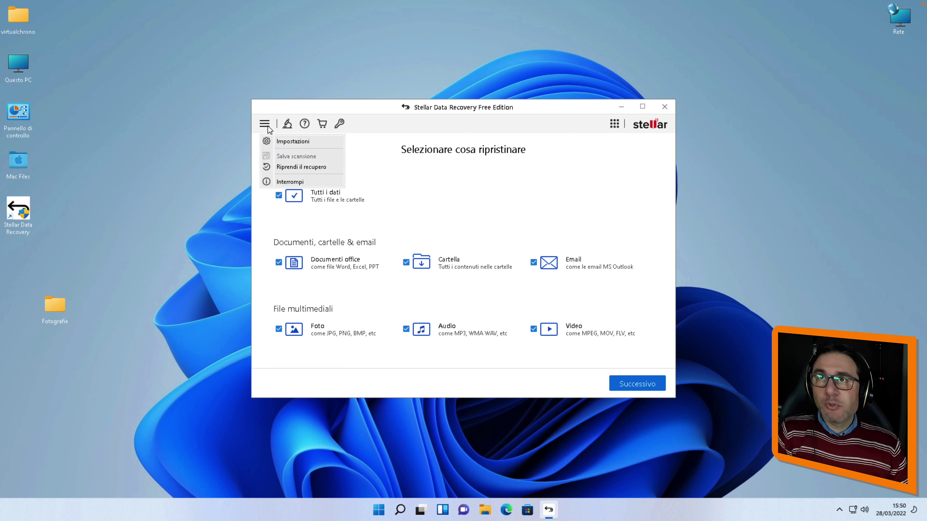
left_click(283, 144)
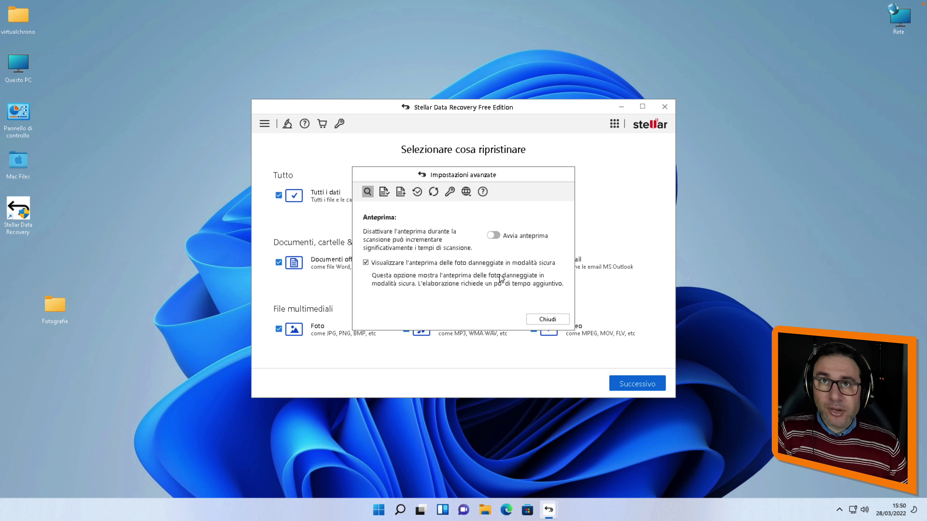
left_click(386, 197)
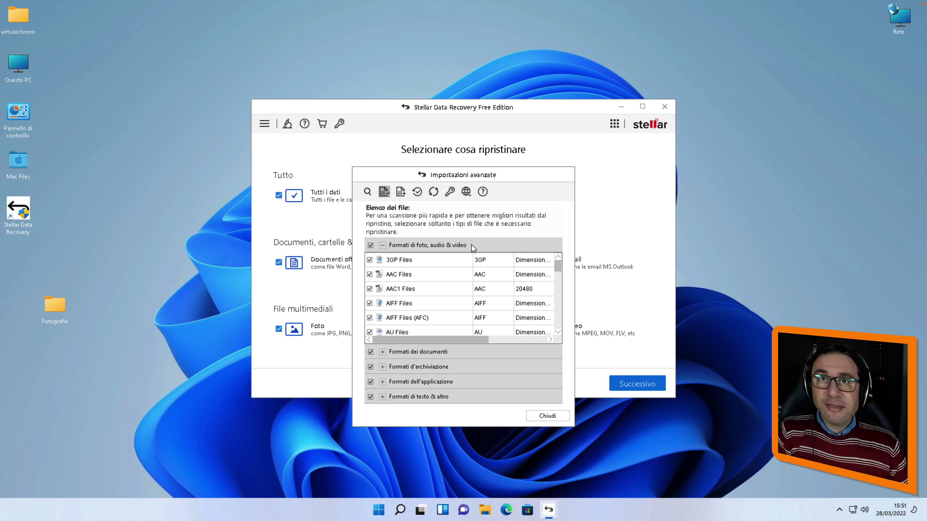
left_click_drag(559, 267, 558, 334)
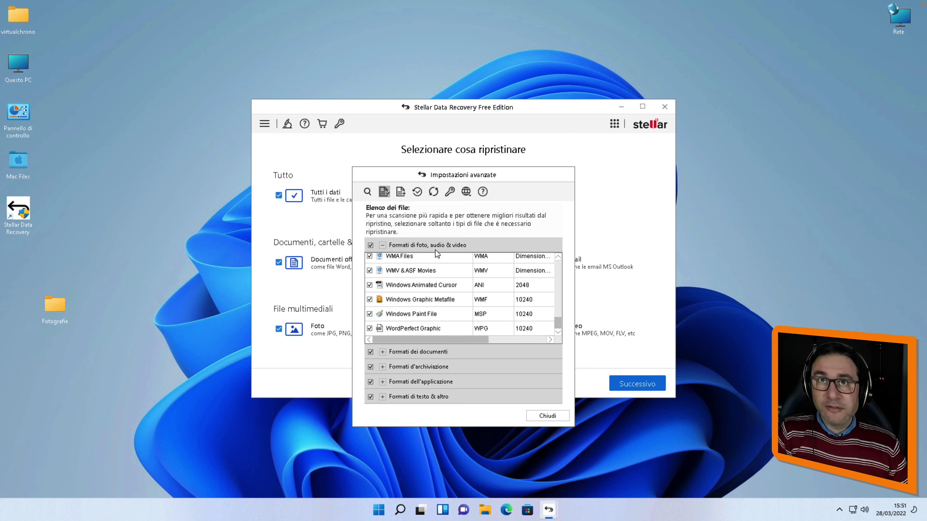
left_click(383, 352)
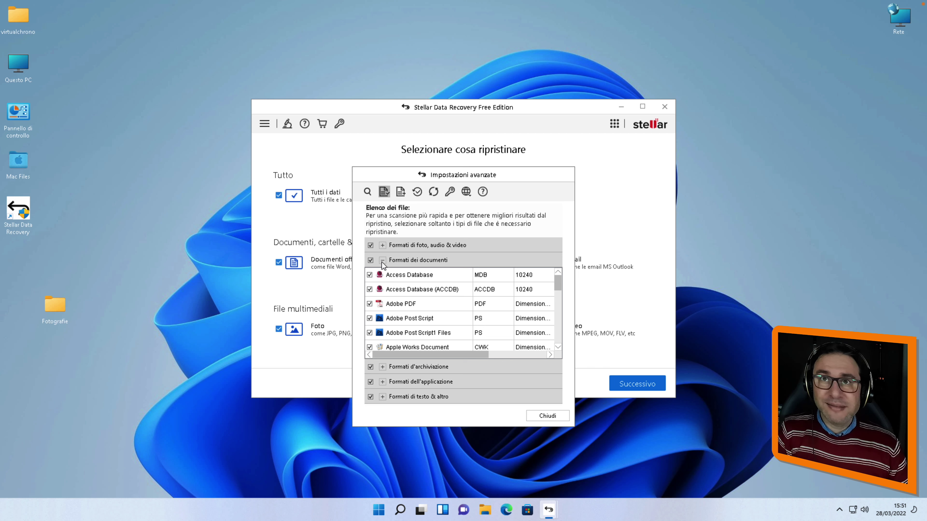
left_click(383, 247)
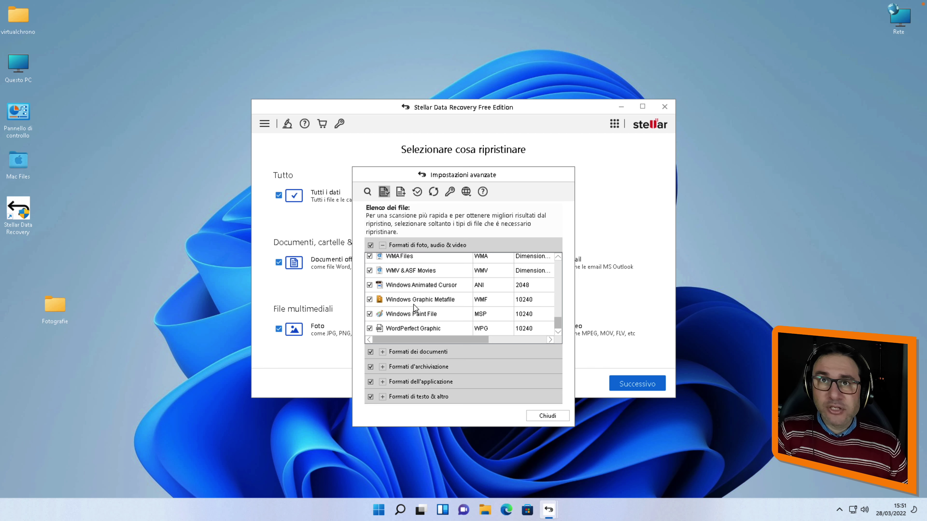
View the add-header settings for both known and unknown headers, ending on "Non so come aggiungere l'intestazione"
left_click(402, 194)
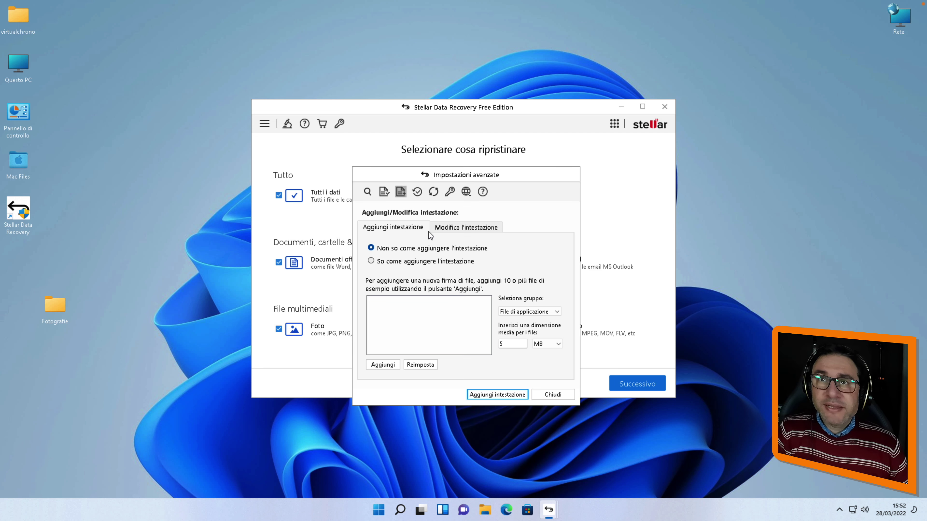
left_click(371, 261)
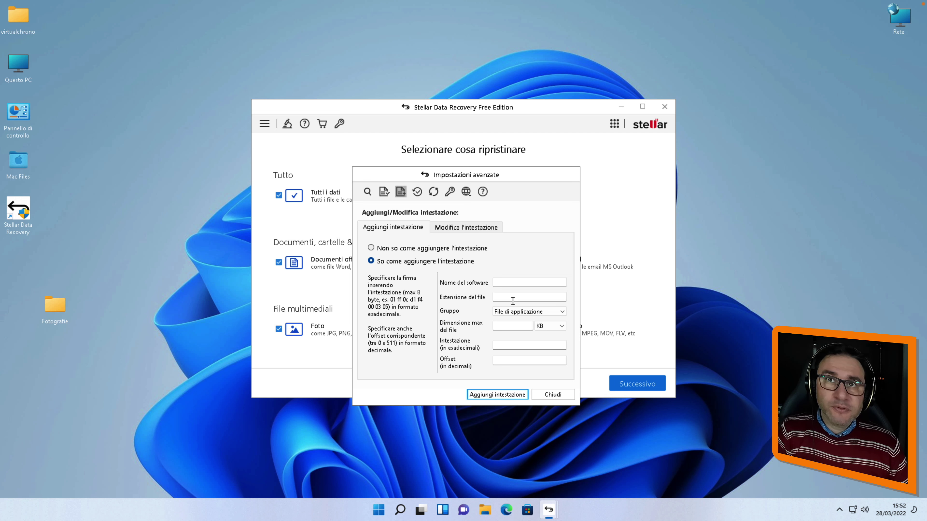
left_click(371, 248)
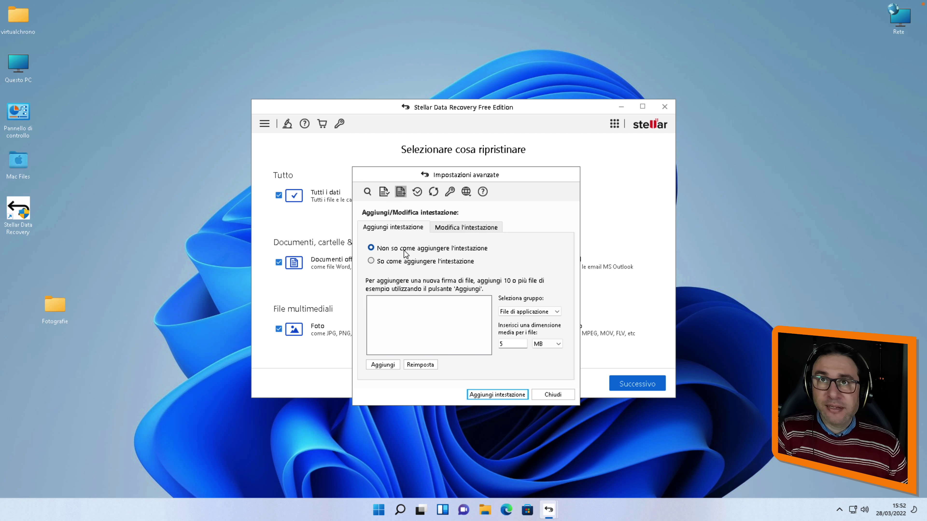